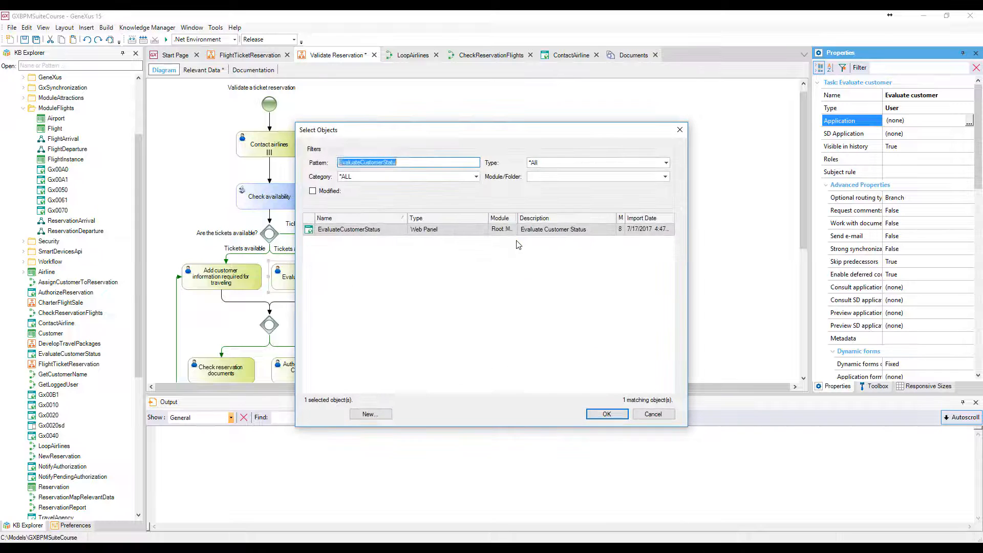
- Assign the EvaluateCustomerStatus web panel as the Evaluate customer task's application, mapping its ReservationId parameter to the ReservationId relevant data
type("E")
left_click(341, 230)
double_click(341, 230)
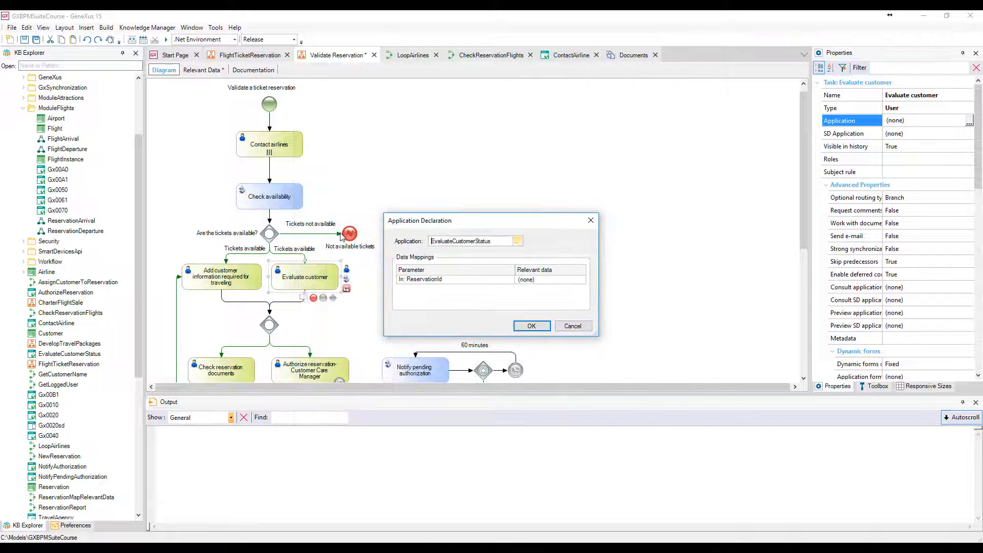
left_click(582, 280)
left_click(582, 280)
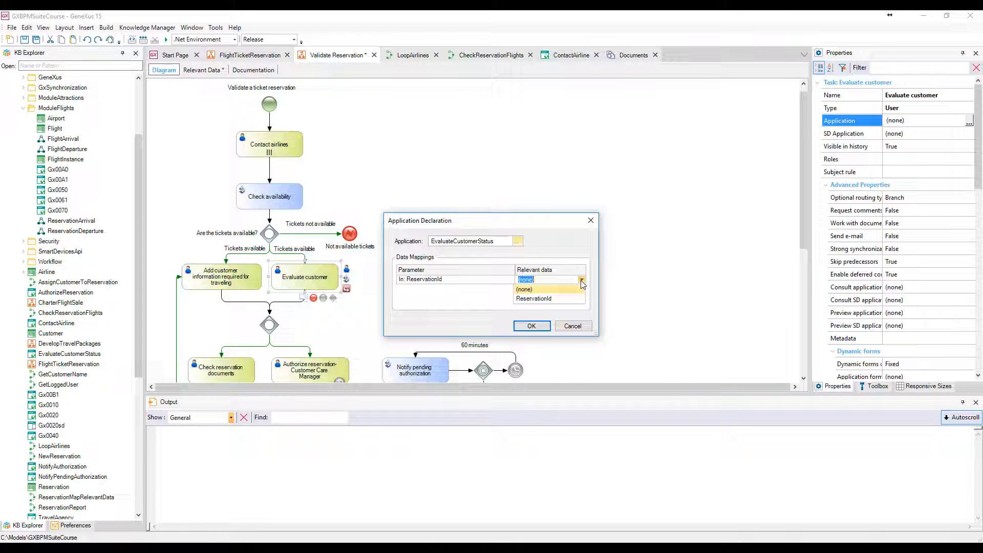
left_click(551, 299)
left_click(531, 327)
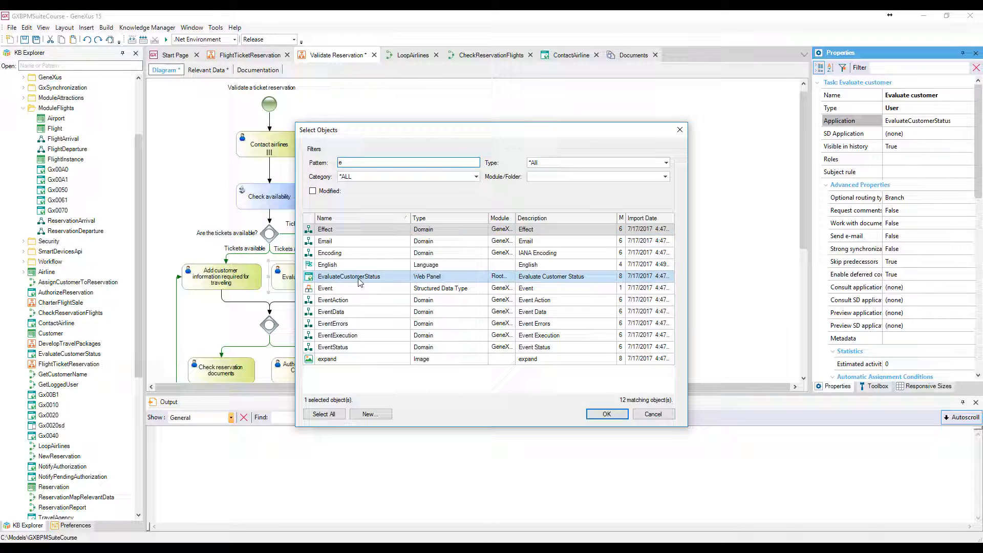
- Open the EvaluateCustomerStatus web panel and examine its event code
double_click(360, 280)
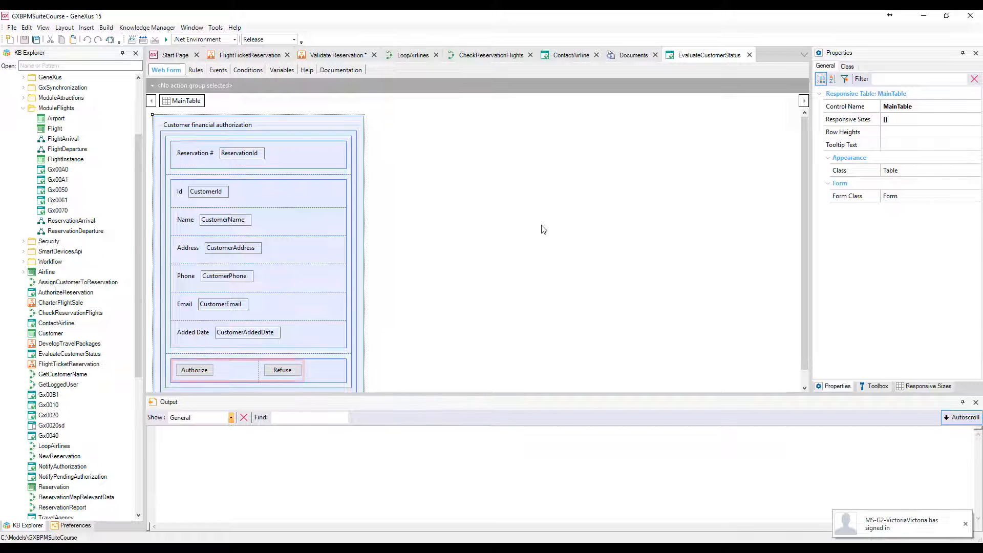
left_click(218, 70)
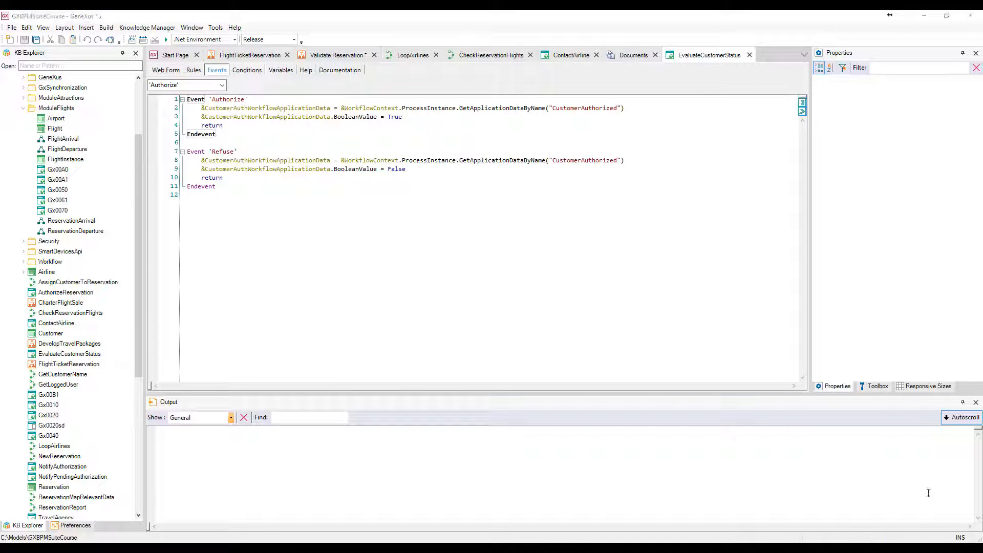
- In the Validate Reservation diagram, set Work with documents to True for the Check reservation documents task
left_click(339, 56)
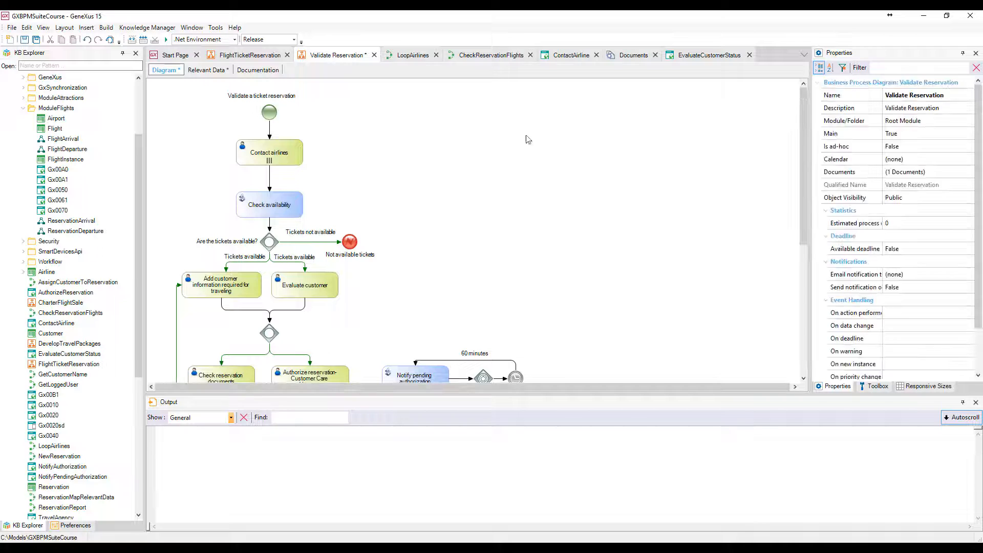
left_click_drag(806, 204, 806, 226)
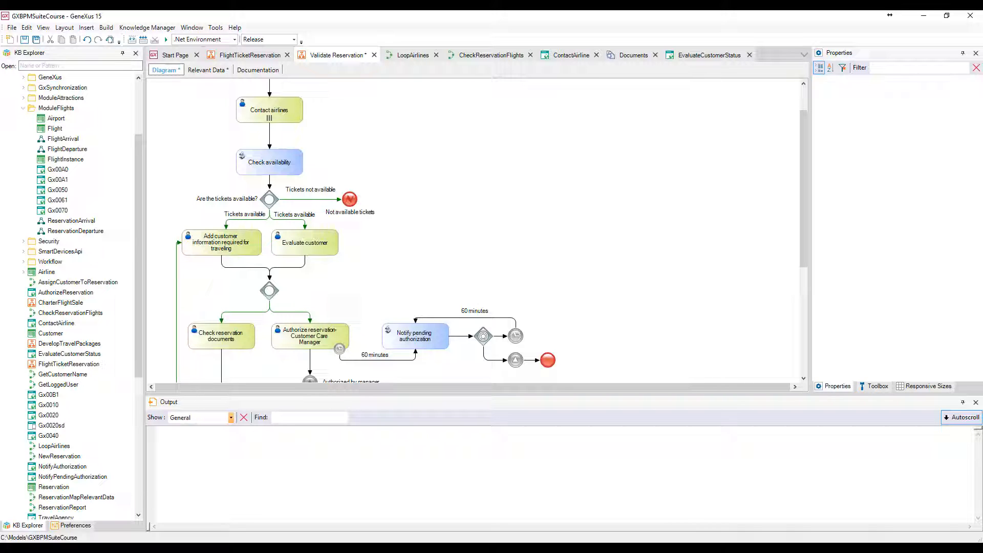
left_click(245, 345)
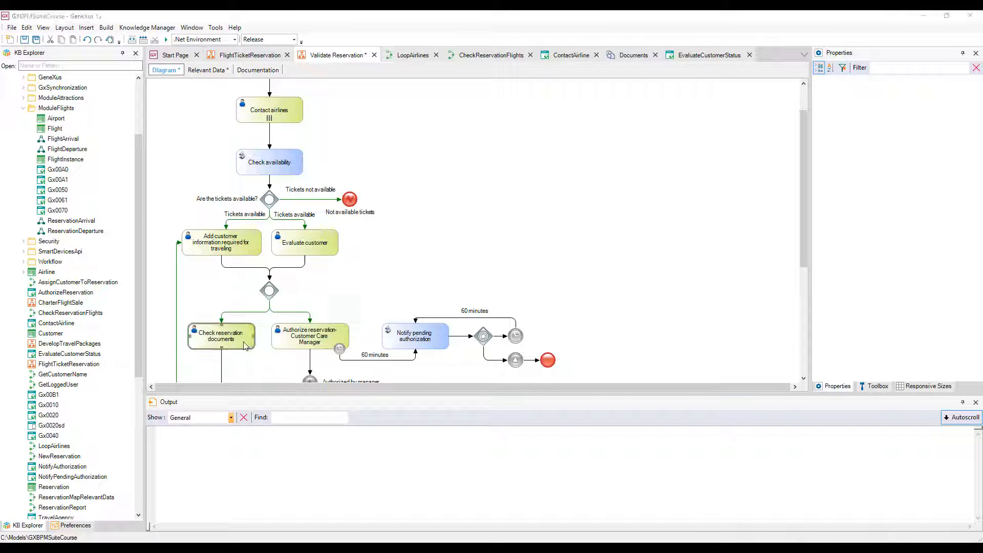
left_click(245, 345)
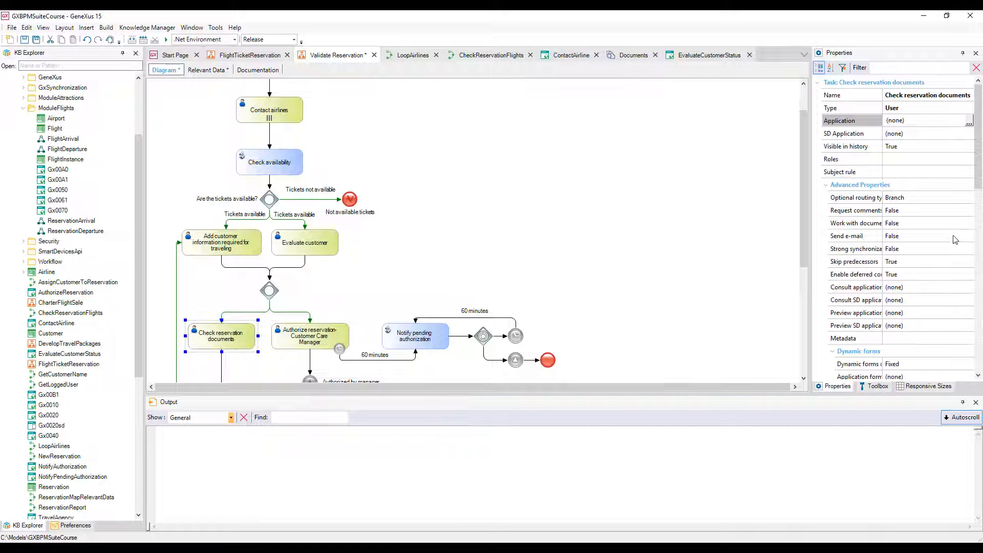
left_click(969, 226)
left_click(970, 223)
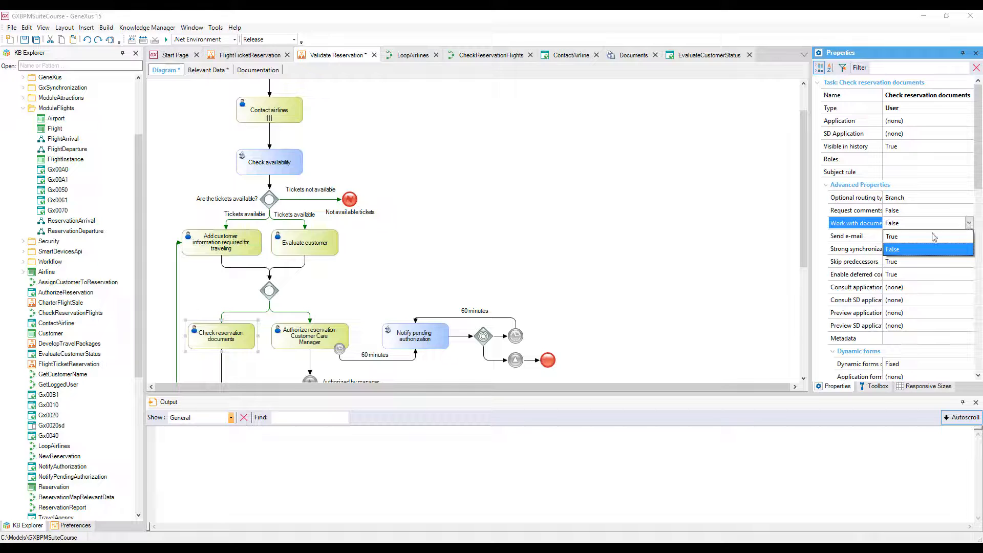
left_click(909, 239)
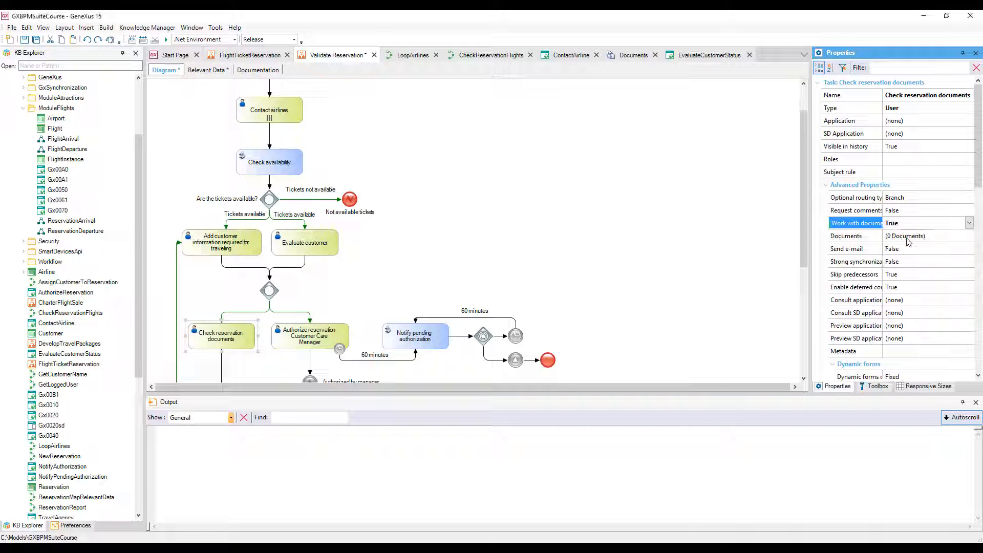
- Add the Visa document to the Check reservation documents task and make its Read action required
left_click(954, 240)
left_click(970, 238)
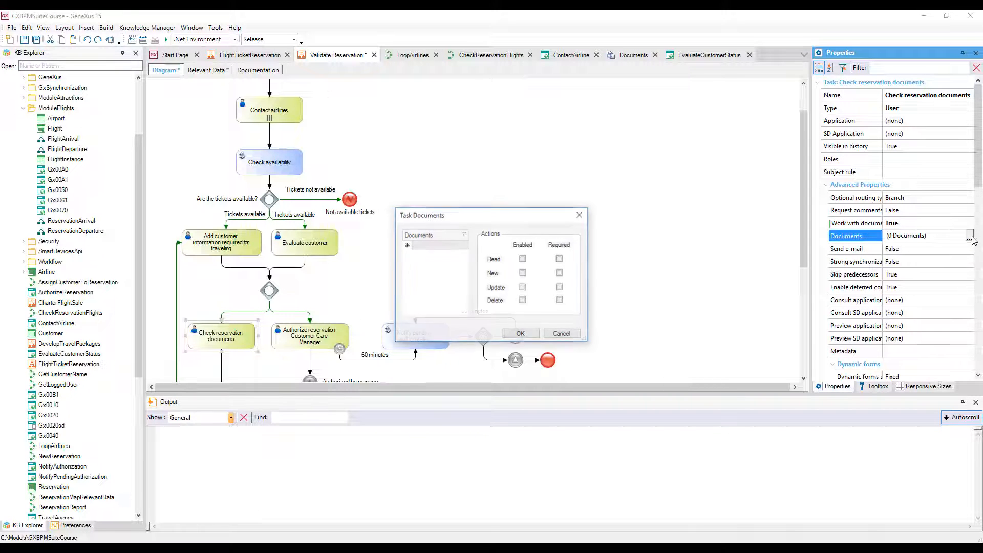
left_click(459, 245)
left_click(463, 246)
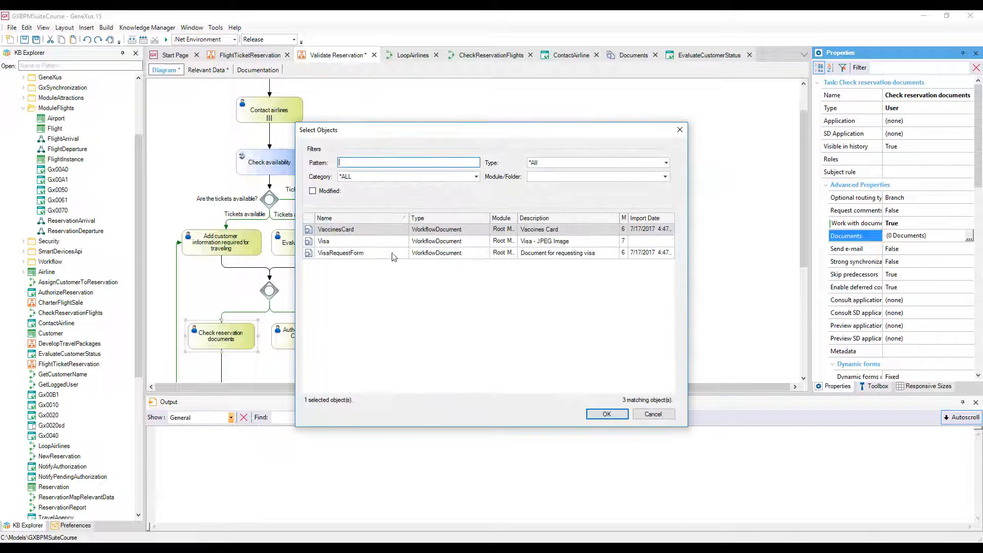
left_click(379, 241)
left_click(605, 414)
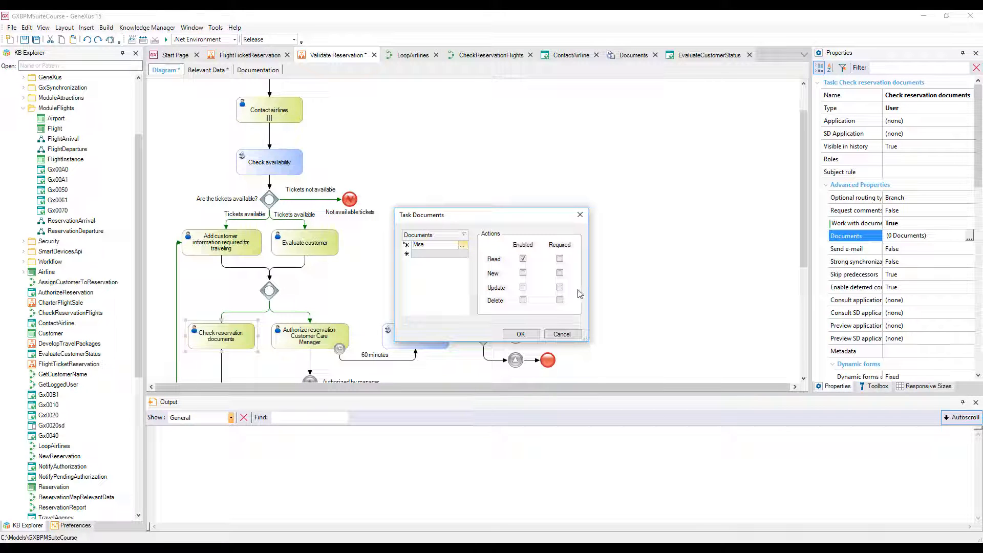
left_click(560, 259)
left_click(521, 334)
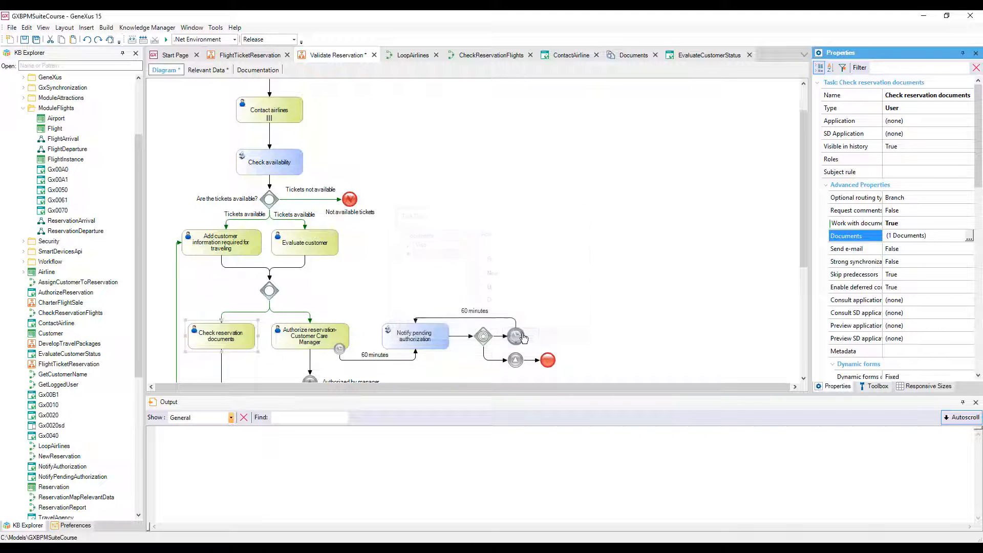
- Examine the Timer usage and Interrupts activity options of the timer event attached to the Authorize reservation-Customer Care Manager task
left_click_drag(803, 253, 804, 281)
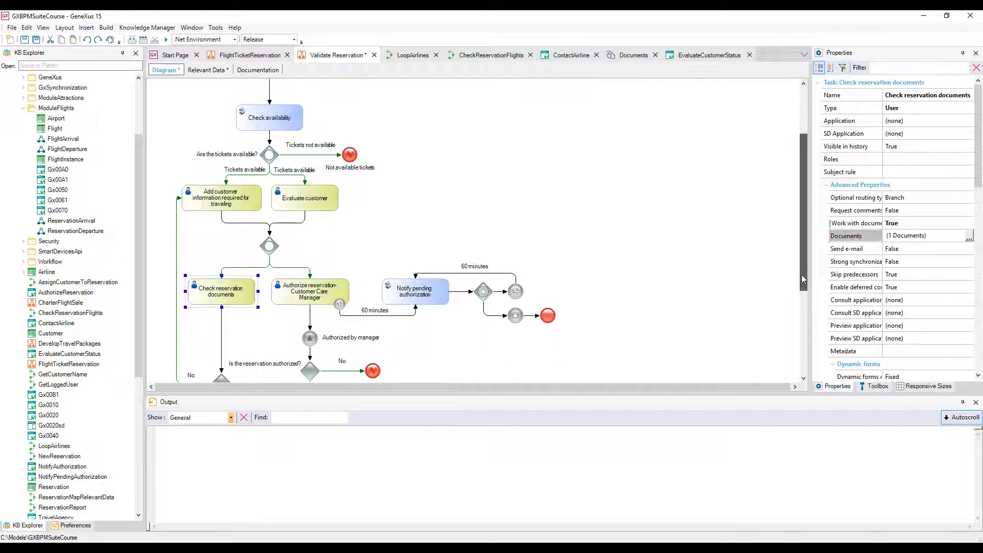
left_click(345, 297)
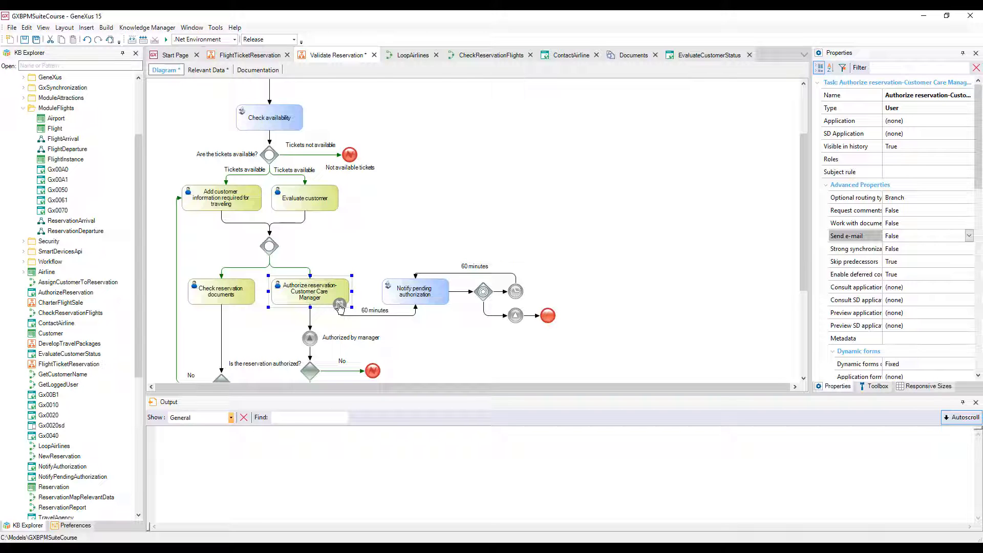
left_click(340, 306)
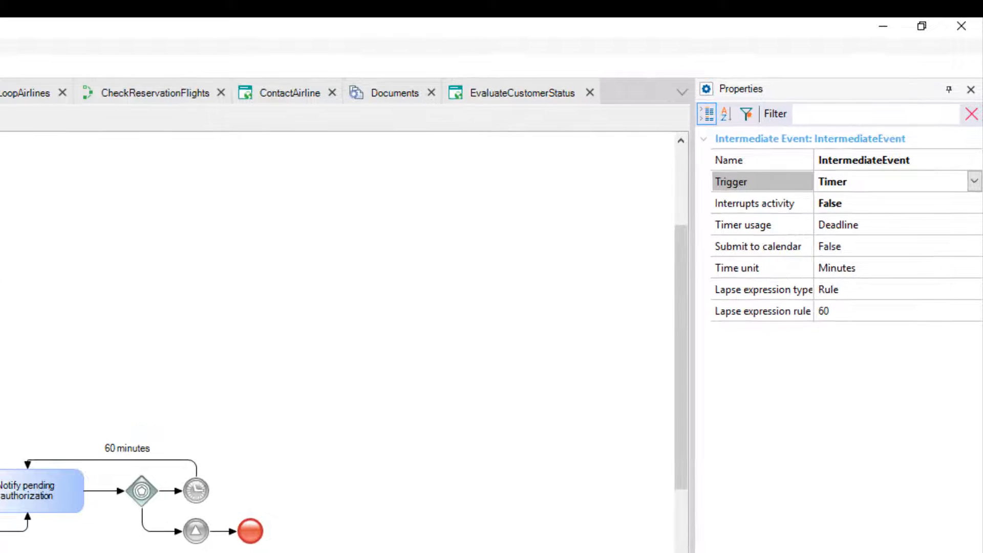
left_click(975, 224)
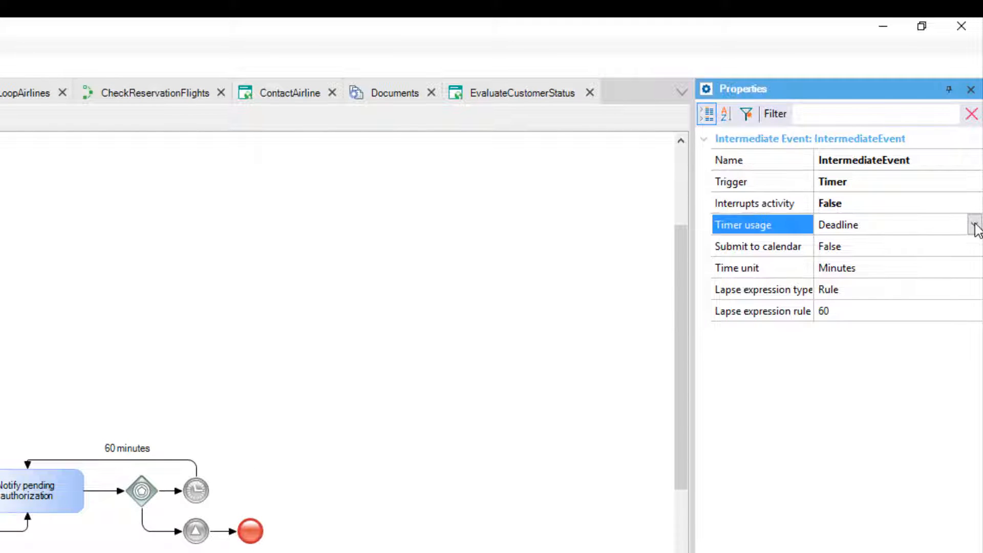
left_click(975, 225)
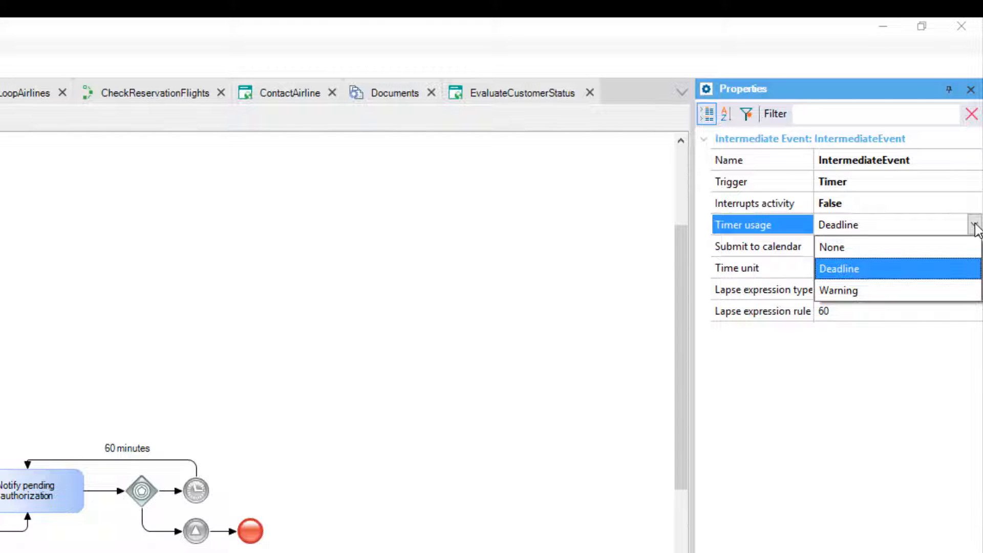
left_click(976, 225)
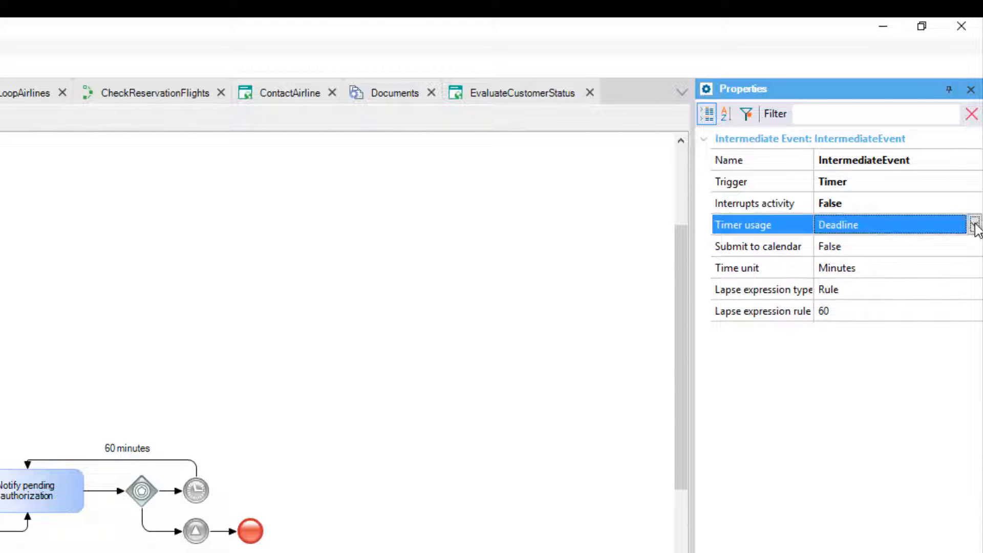
left_click(976, 203)
left_click(975, 204)
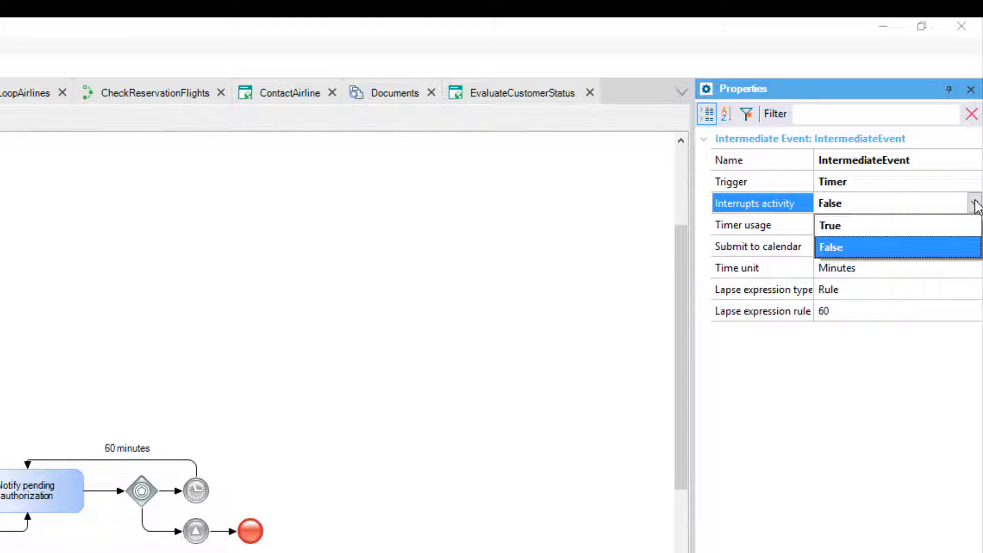
left_click(976, 205)
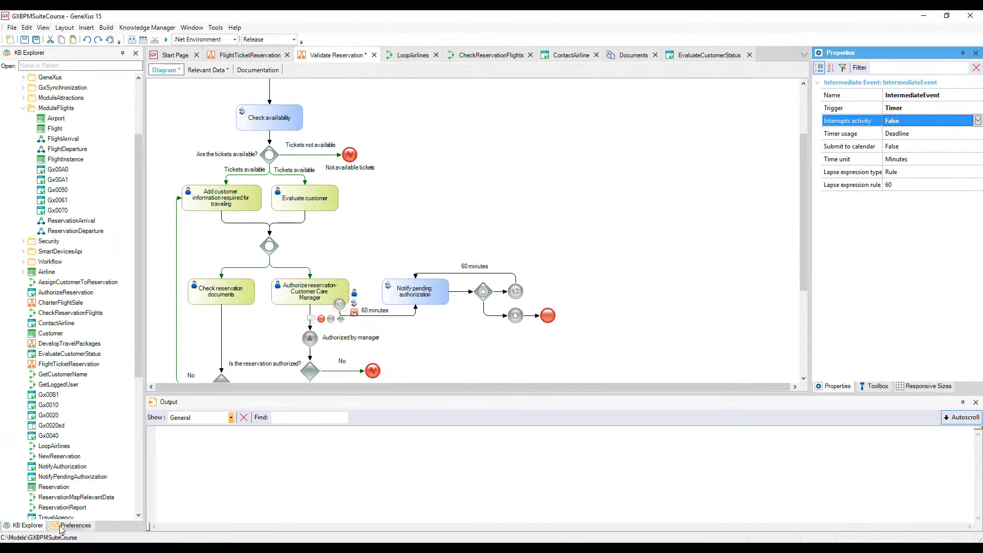
- Create a workflow calendar named TravelAgency
left_click(58, 524)
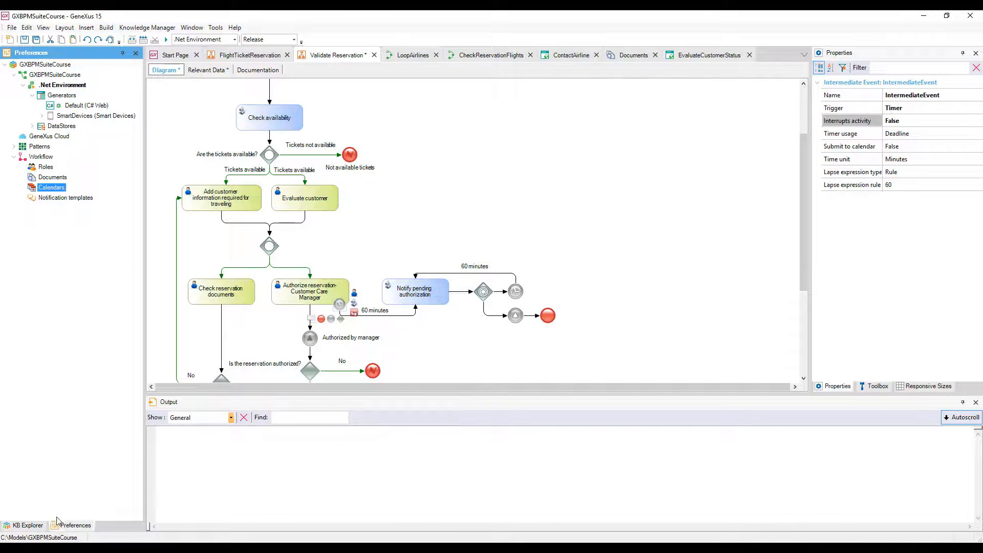
double_click(52, 187)
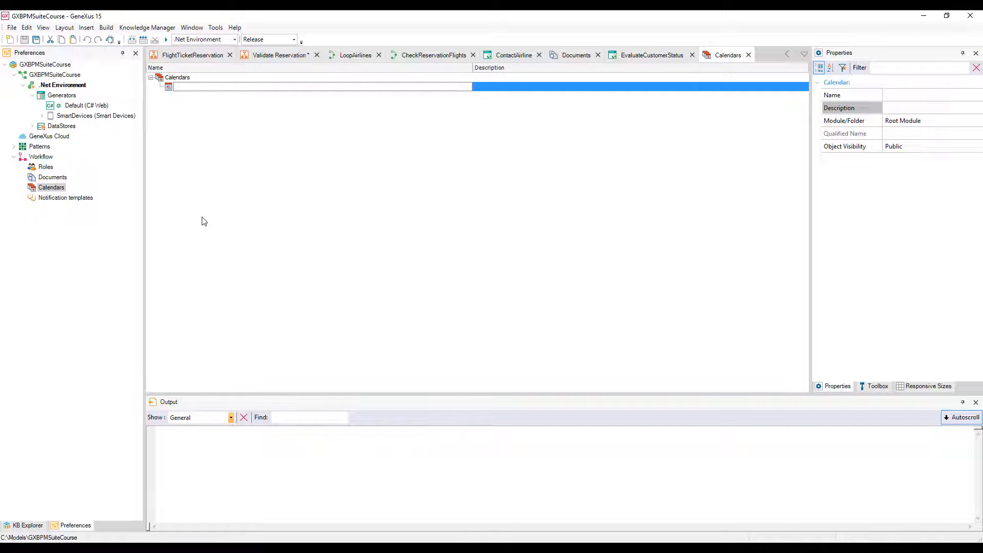
type("TravelAgency")
key("Return")
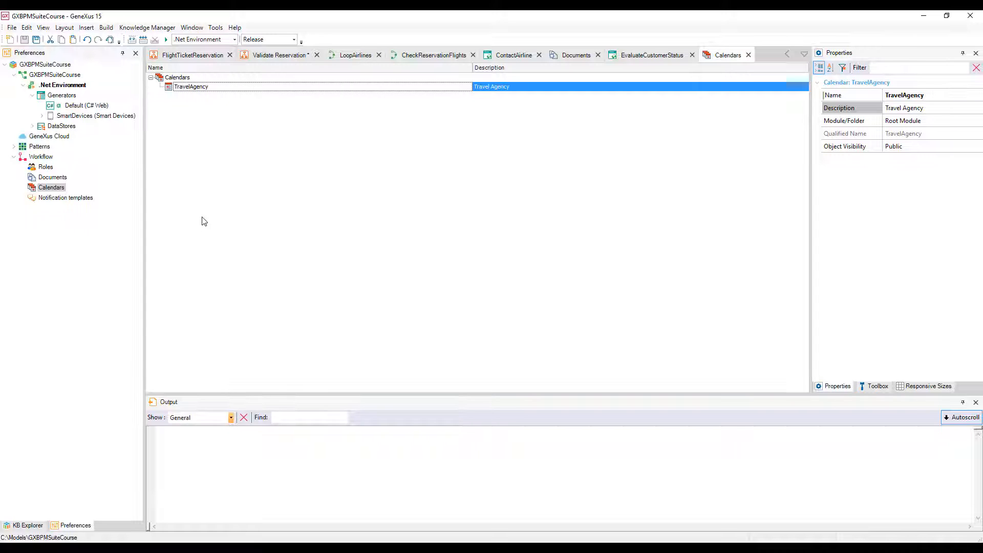
- Set the Validate Reservation process's Calendar property to TravelAgency and save the diagram
left_click(280, 57)
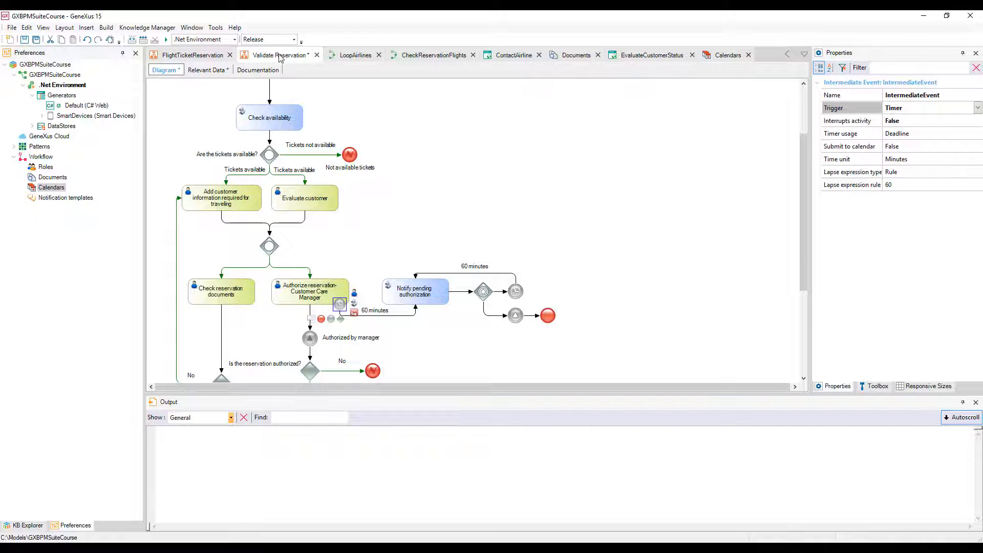
left_click(280, 58)
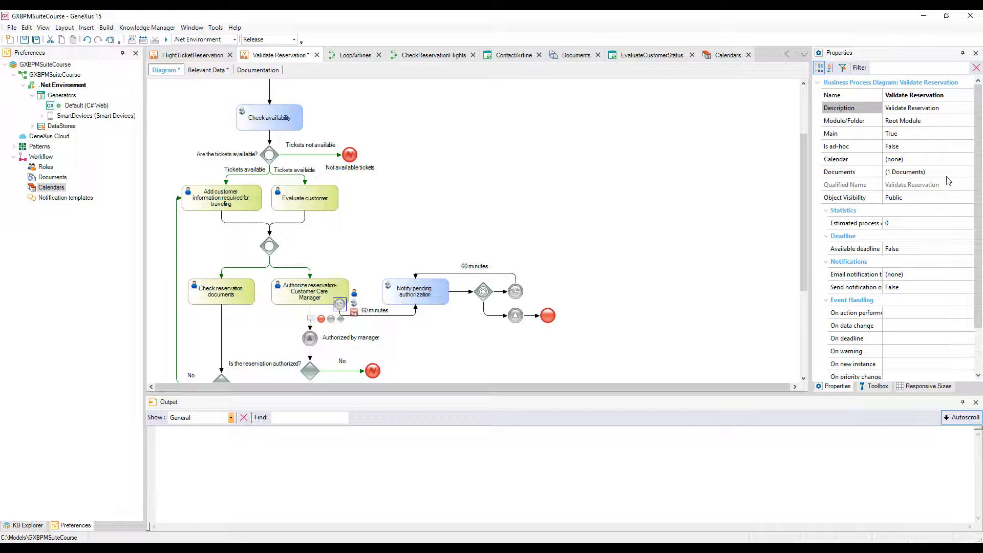
left_click(958, 159)
left_click(968, 161)
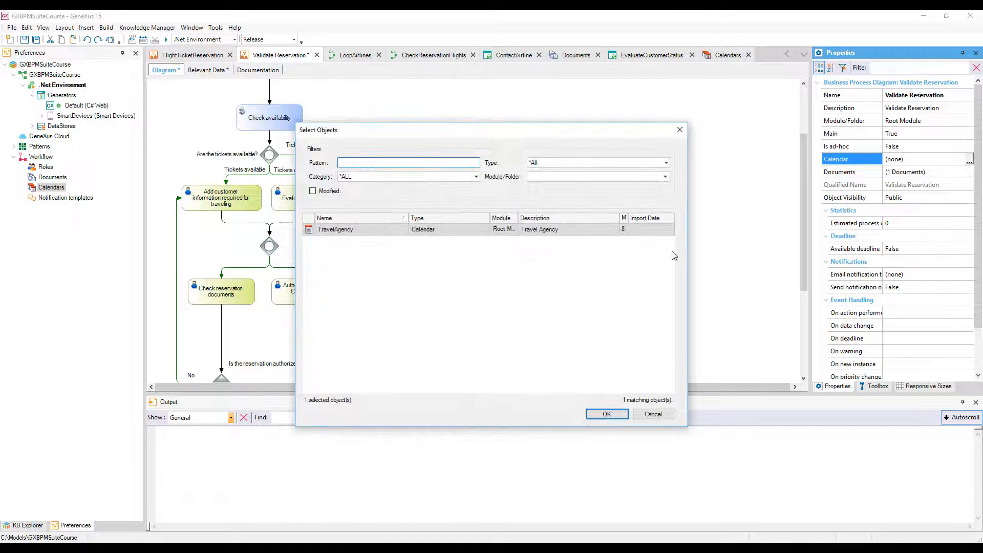
double_click(339, 234)
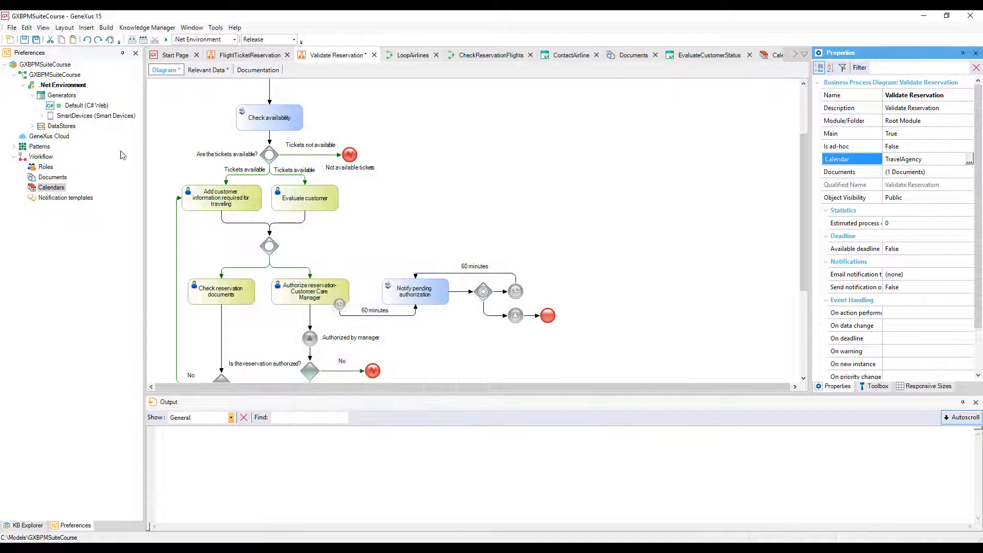
left_click(24, 39)
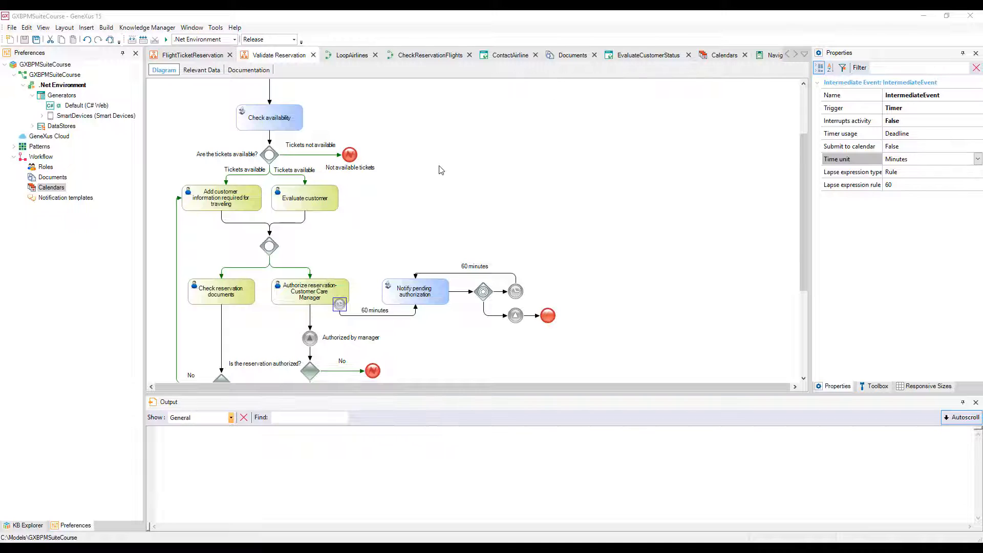
- Run the FlightTicketReservation process diagram and open the list of calendars in GXflow's Process Manager
left_click(189, 56)
right_click(189, 56)
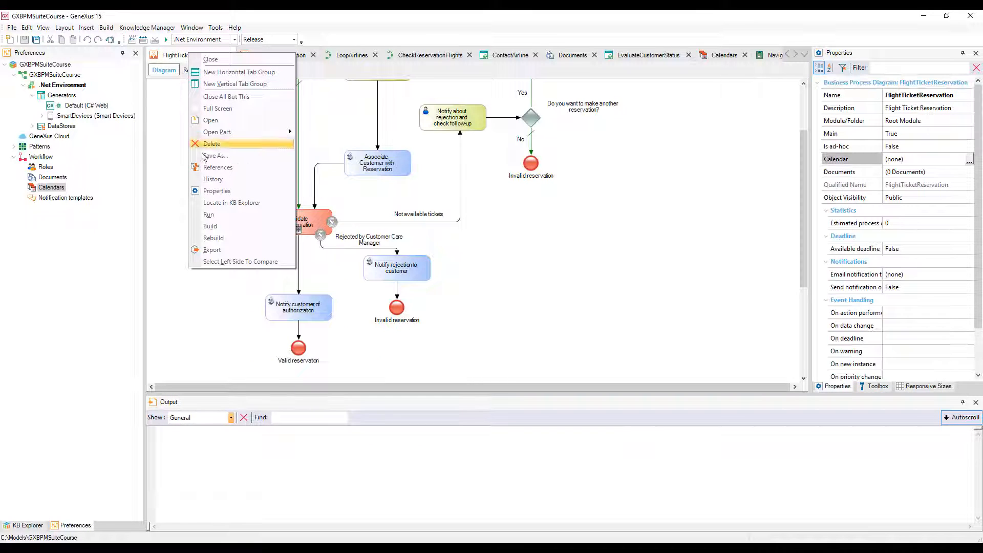
left_click(218, 216)
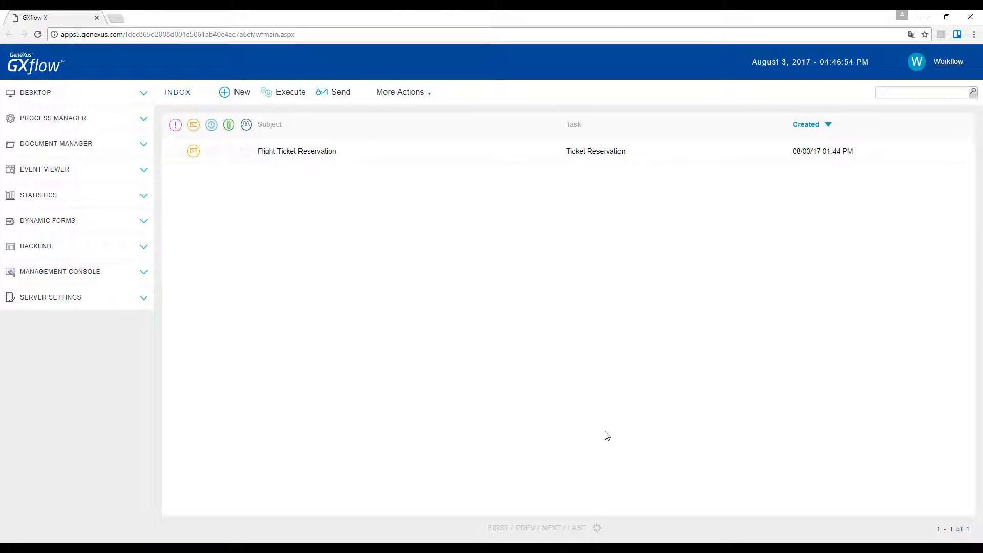
left_click(84, 120)
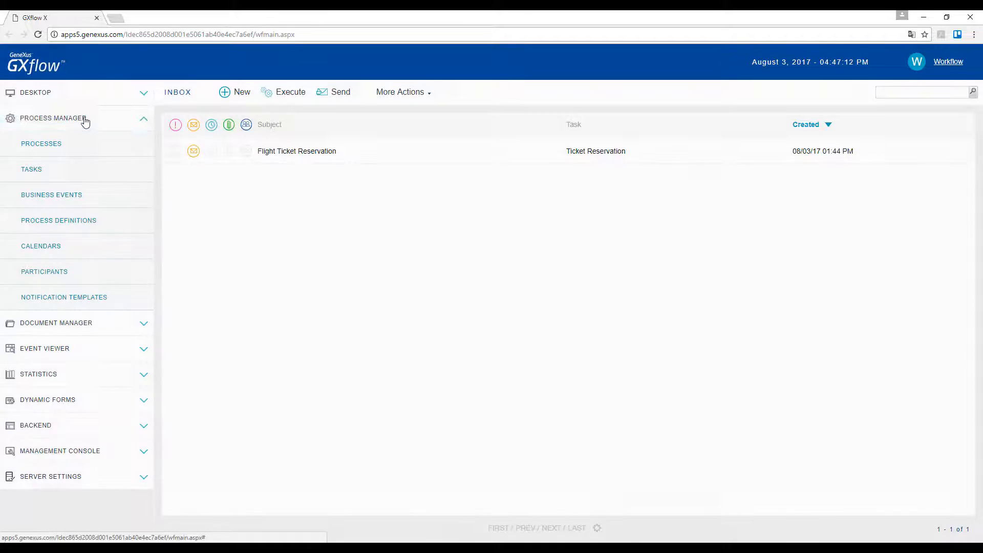
left_click(140, 246)
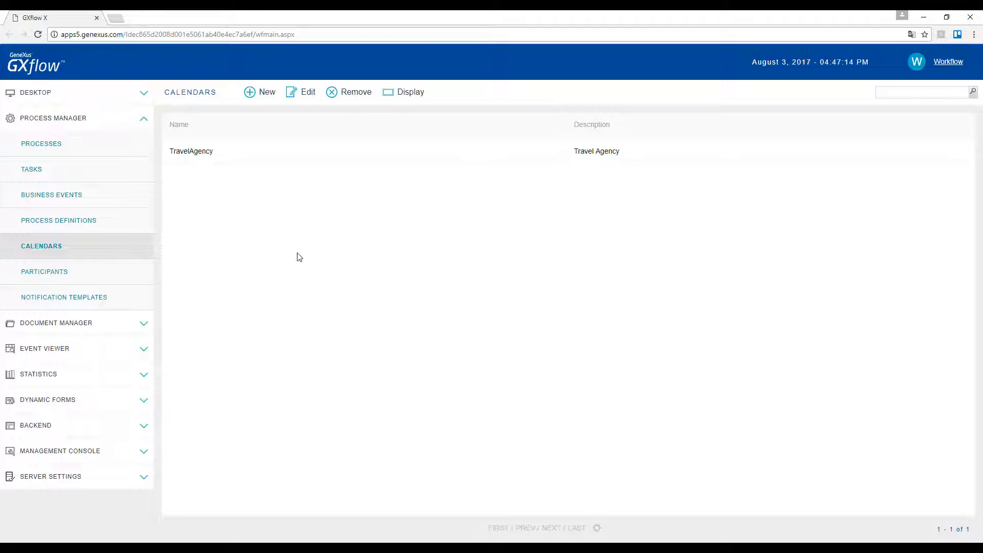
- Open the TravelAgency calendar for editing and view its work schedules
left_click(245, 155)
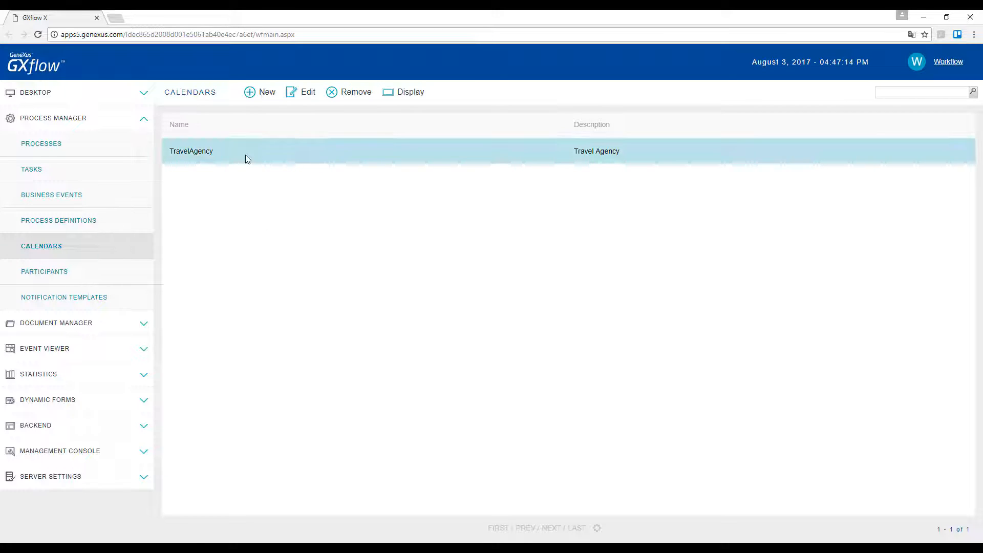
left_click(301, 92)
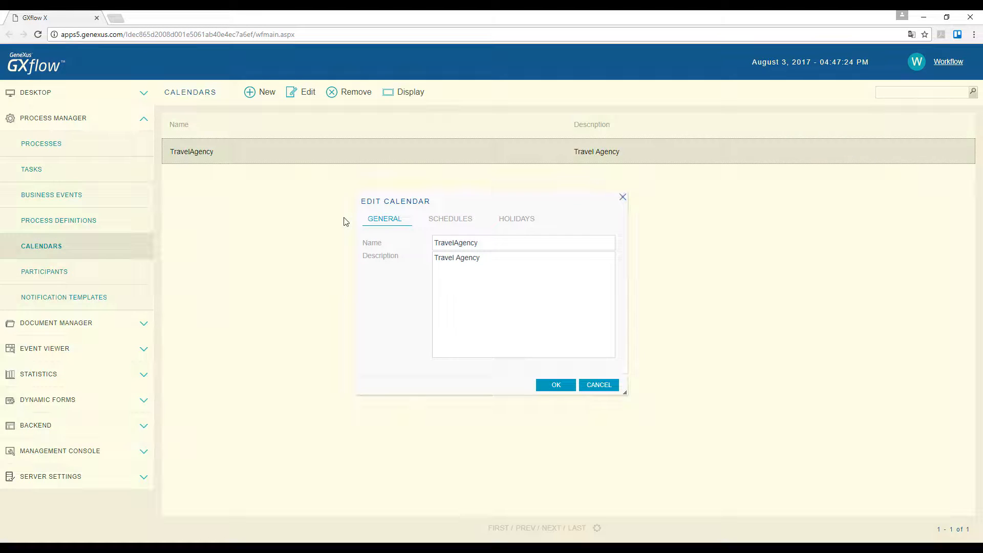
left_click(453, 220)
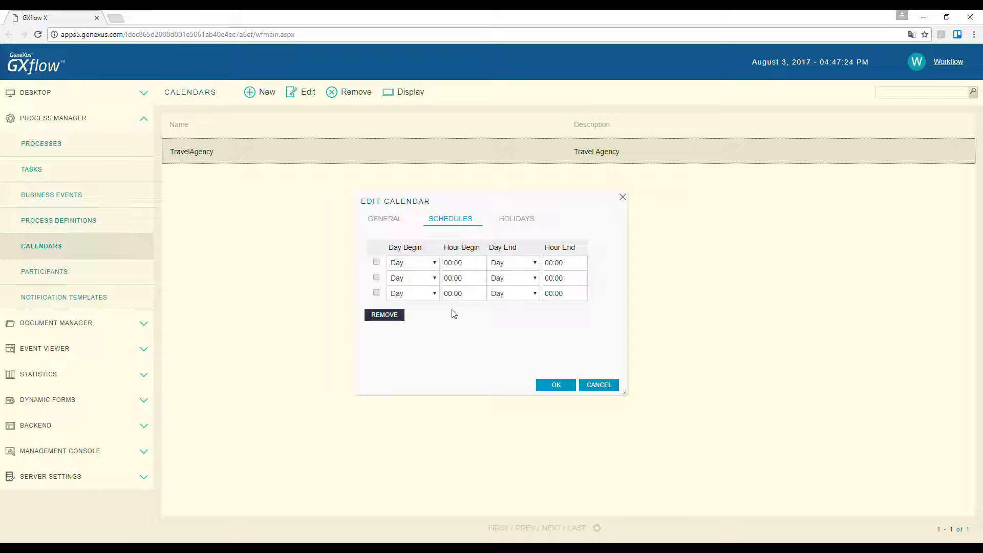
- Add May 1 as a holiday in the TravelAgency calendar and save the calendar
left_click(523, 220)
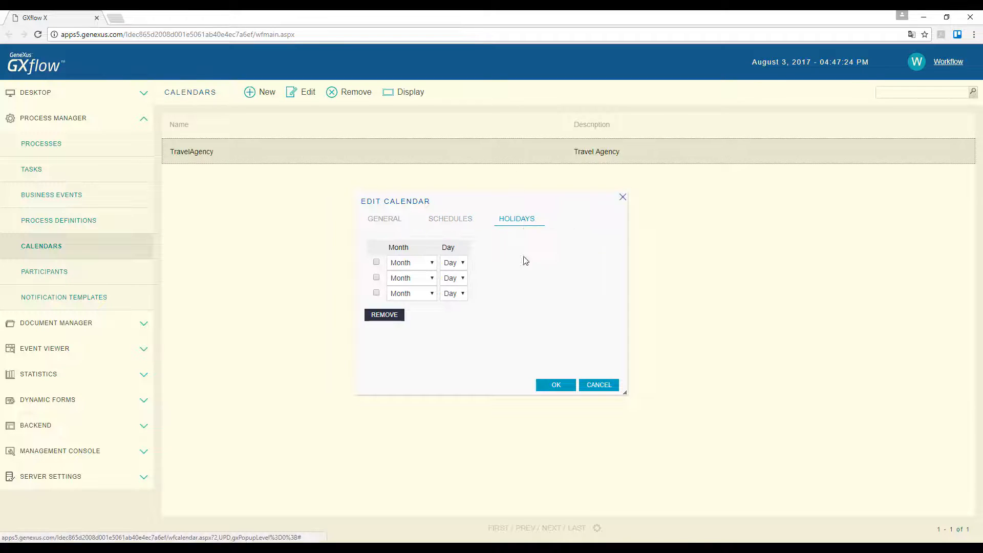
left_click(433, 263)
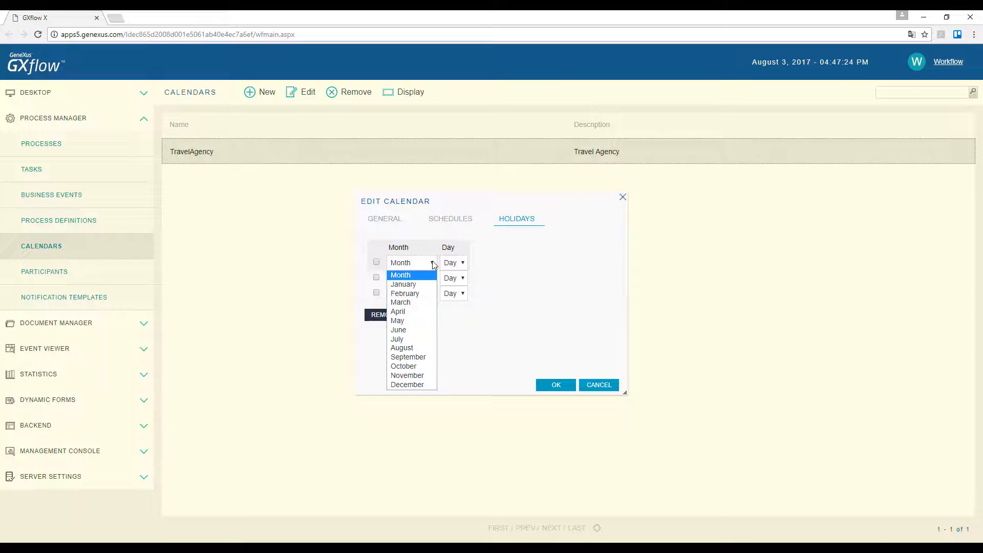
left_click(420, 320)
left_click(462, 265)
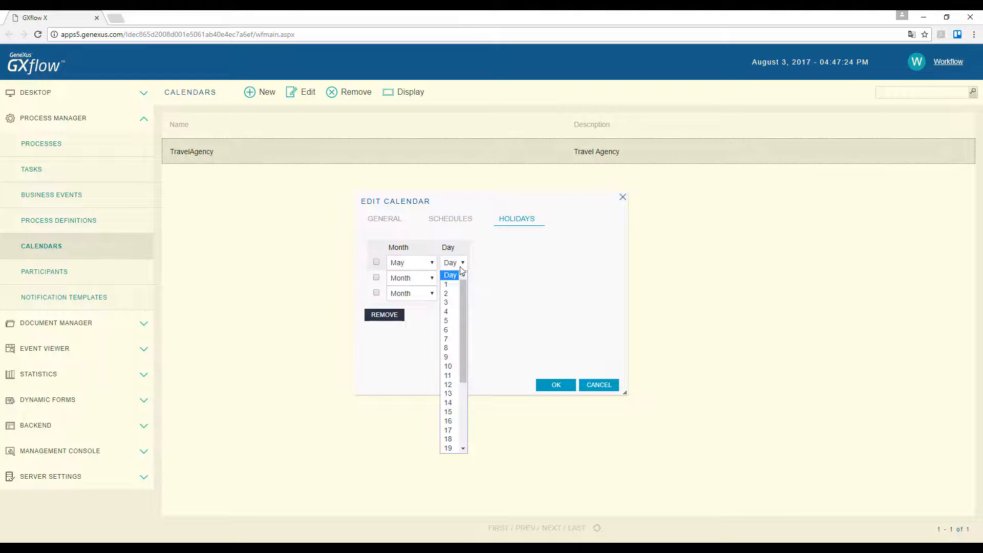
left_click(446, 284)
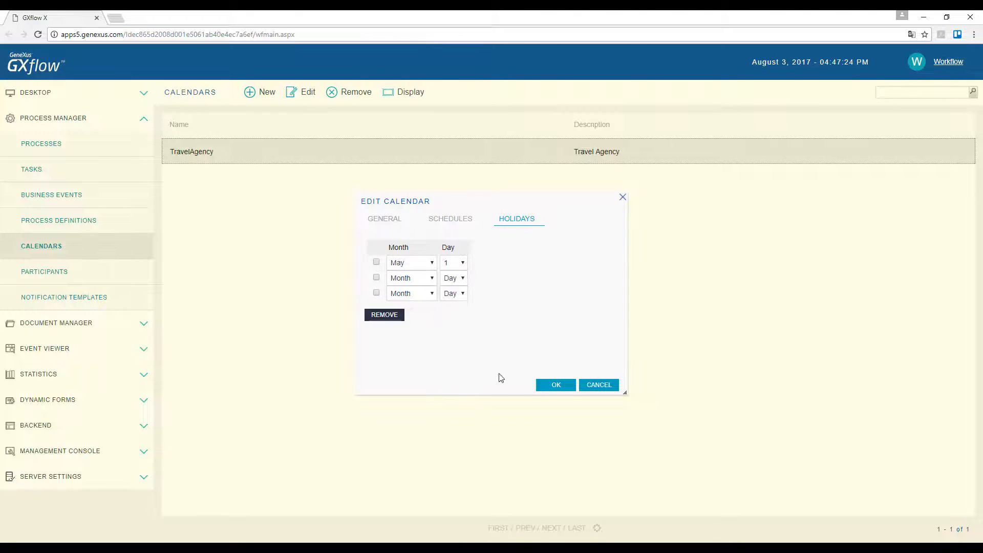
left_click(557, 385)
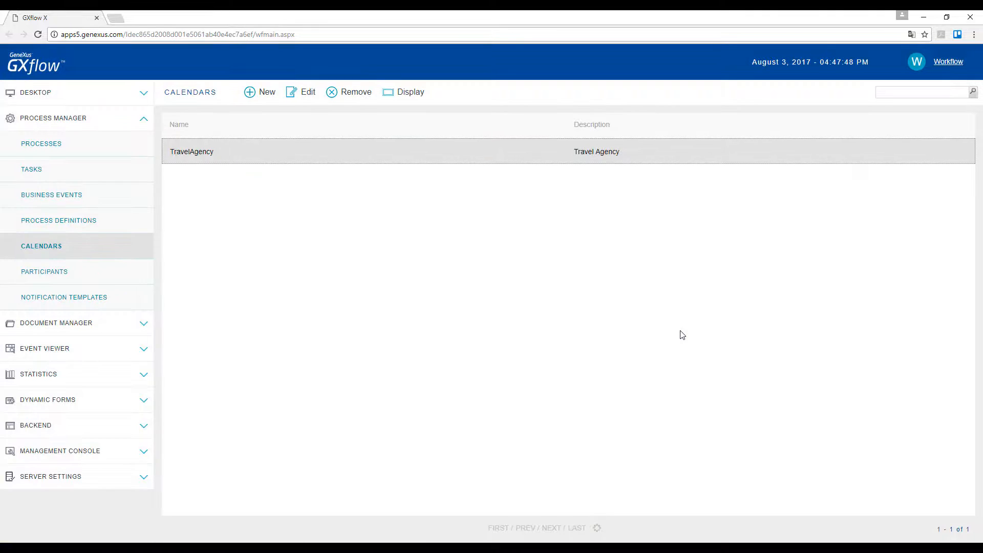